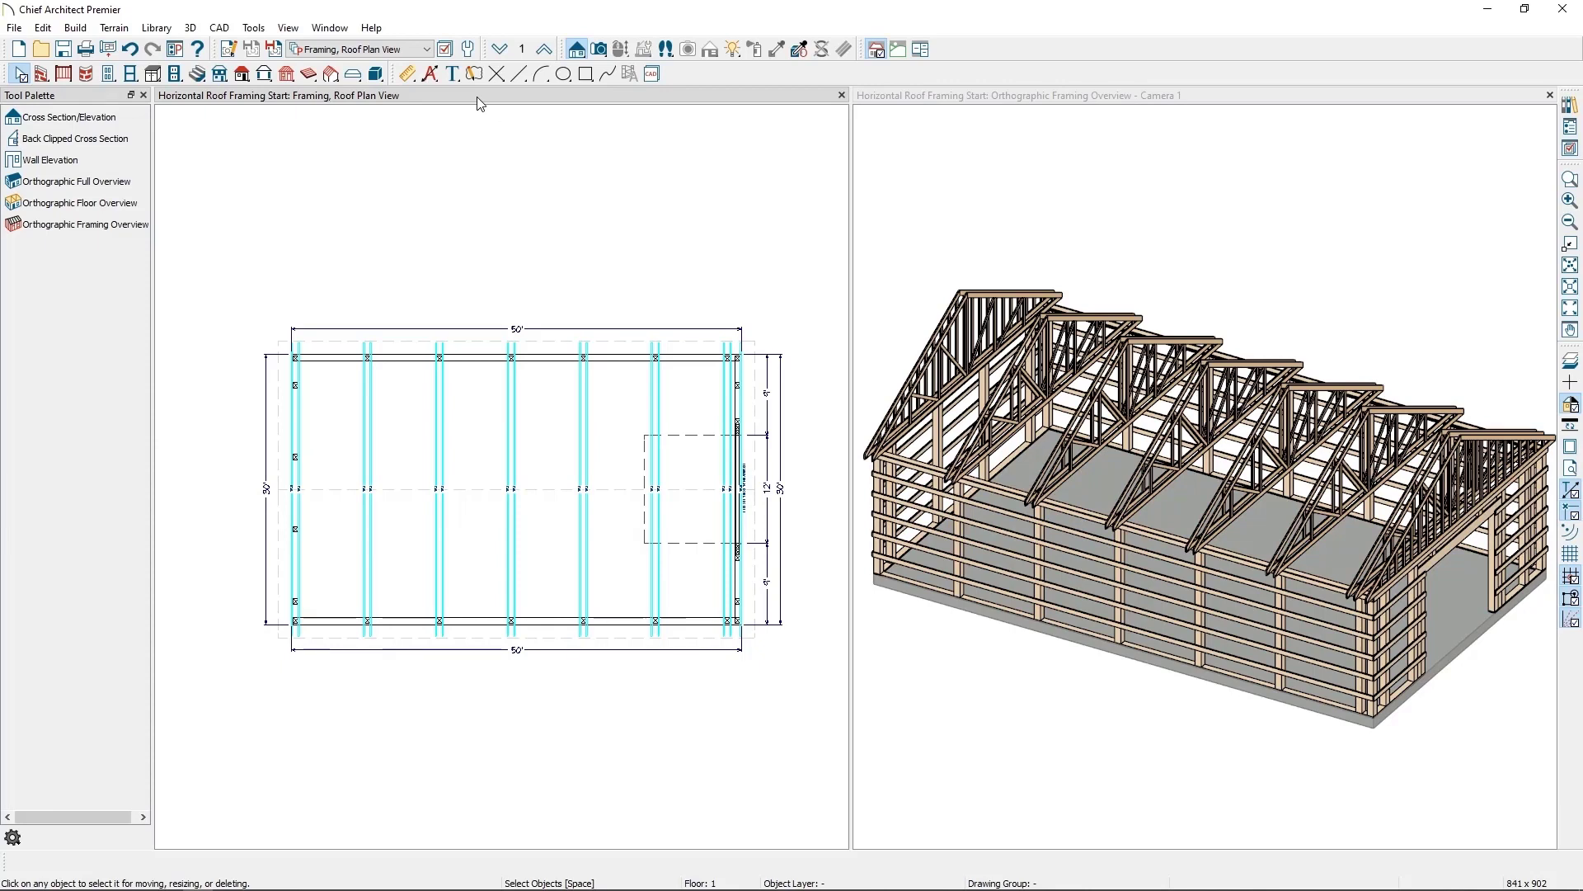
Step: Open Build Roof from the roof tools and show its Structure page, with 24" rafter spacing
left_click(242, 76)
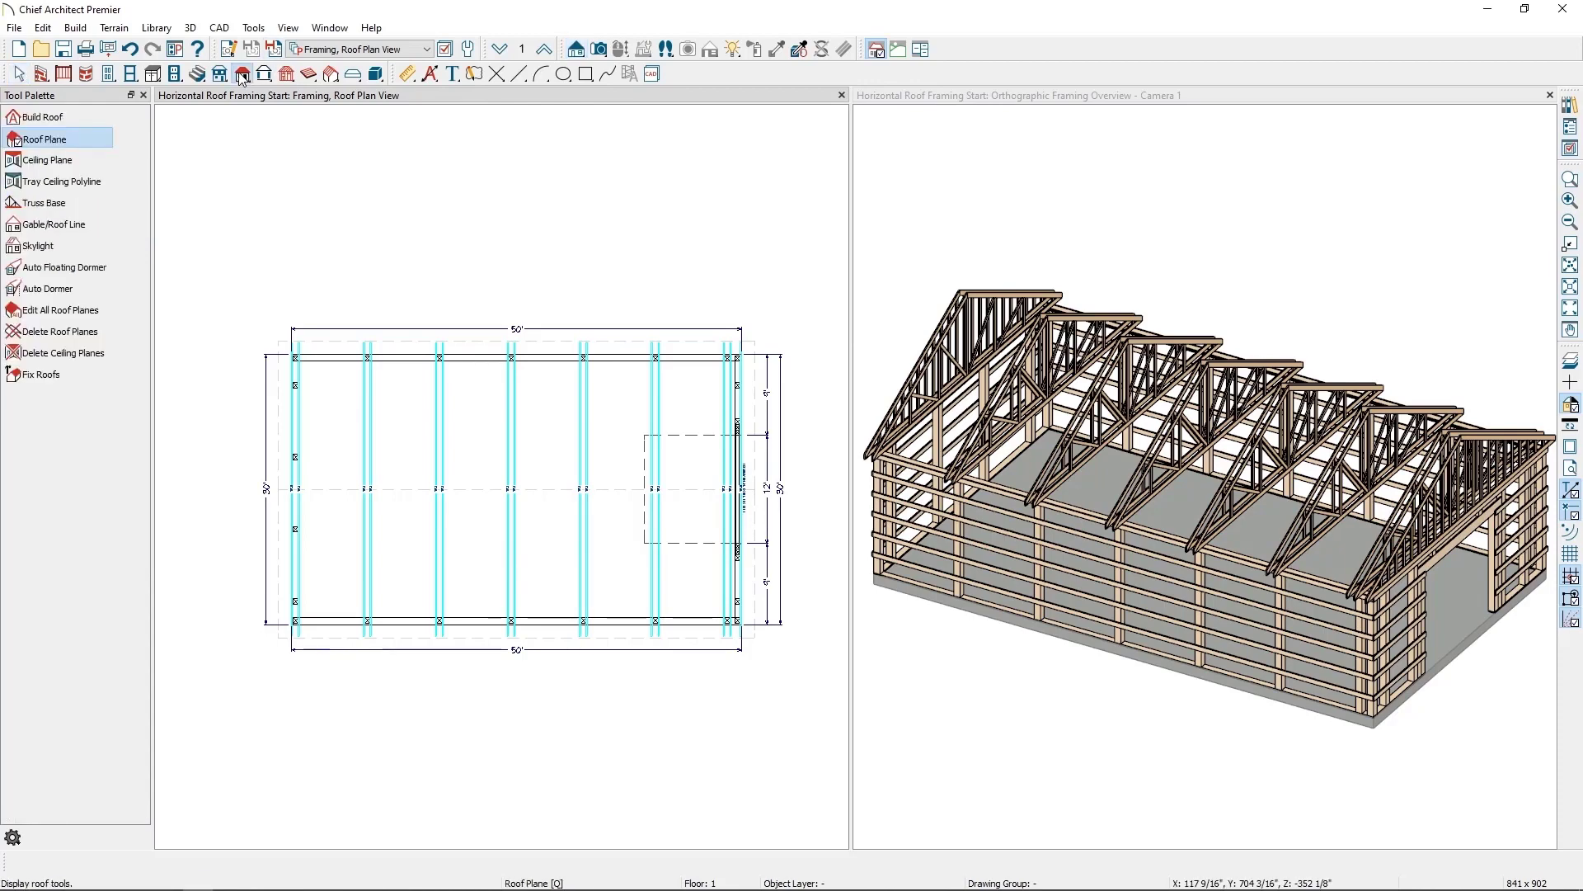
left_click(86, 114)
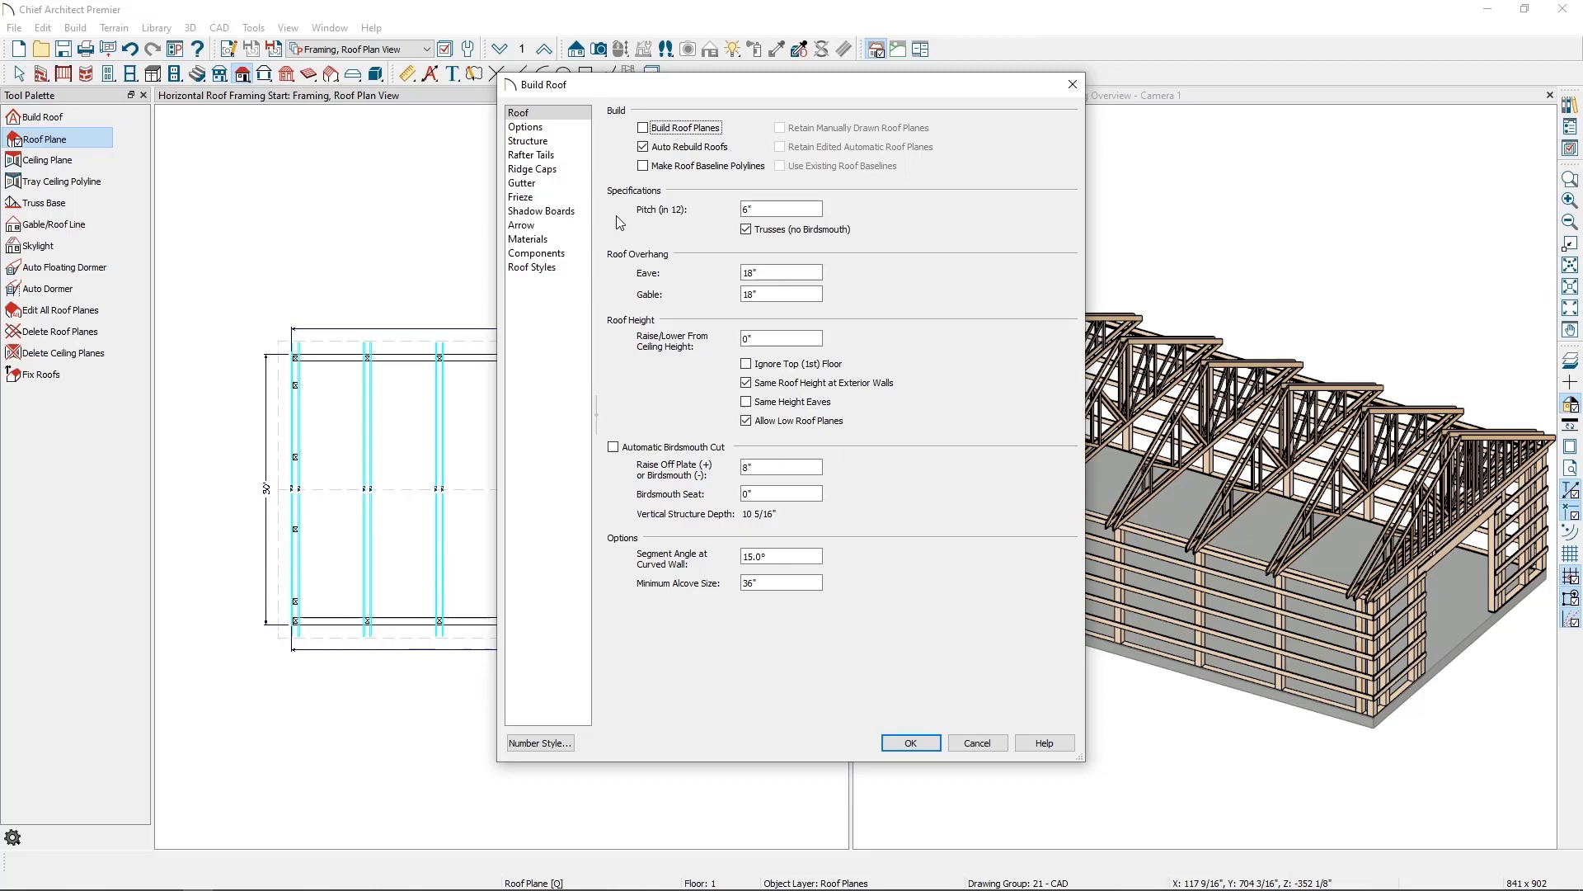
left_click(571, 142)
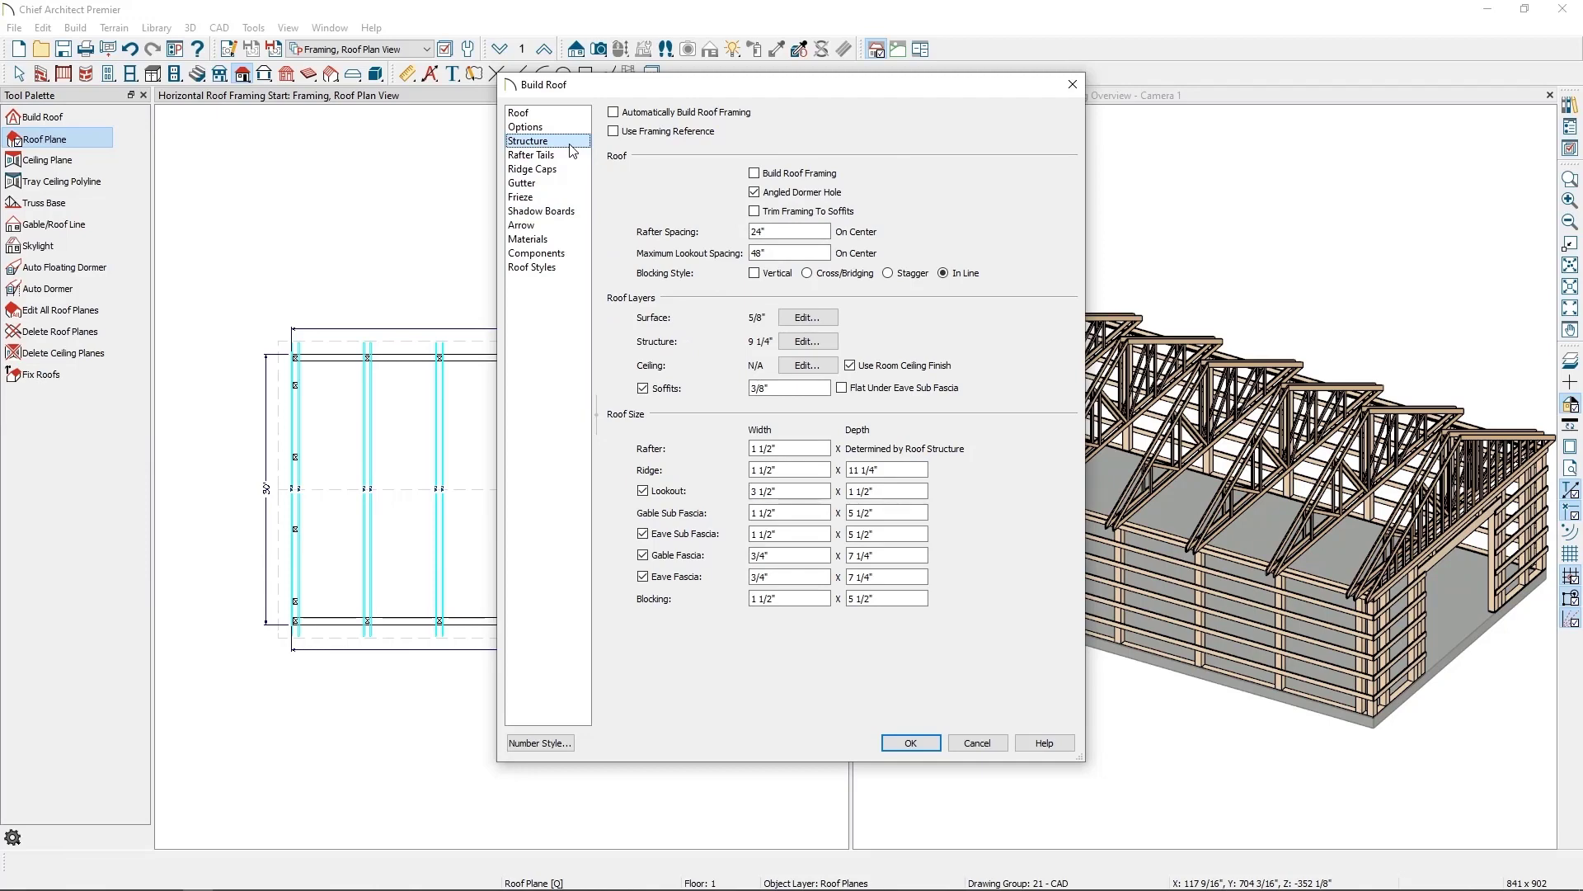
Step: In the roof surface layers, insert a third layer below the 1/2" OSB-Hrz sheathing
left_click(814, 319)
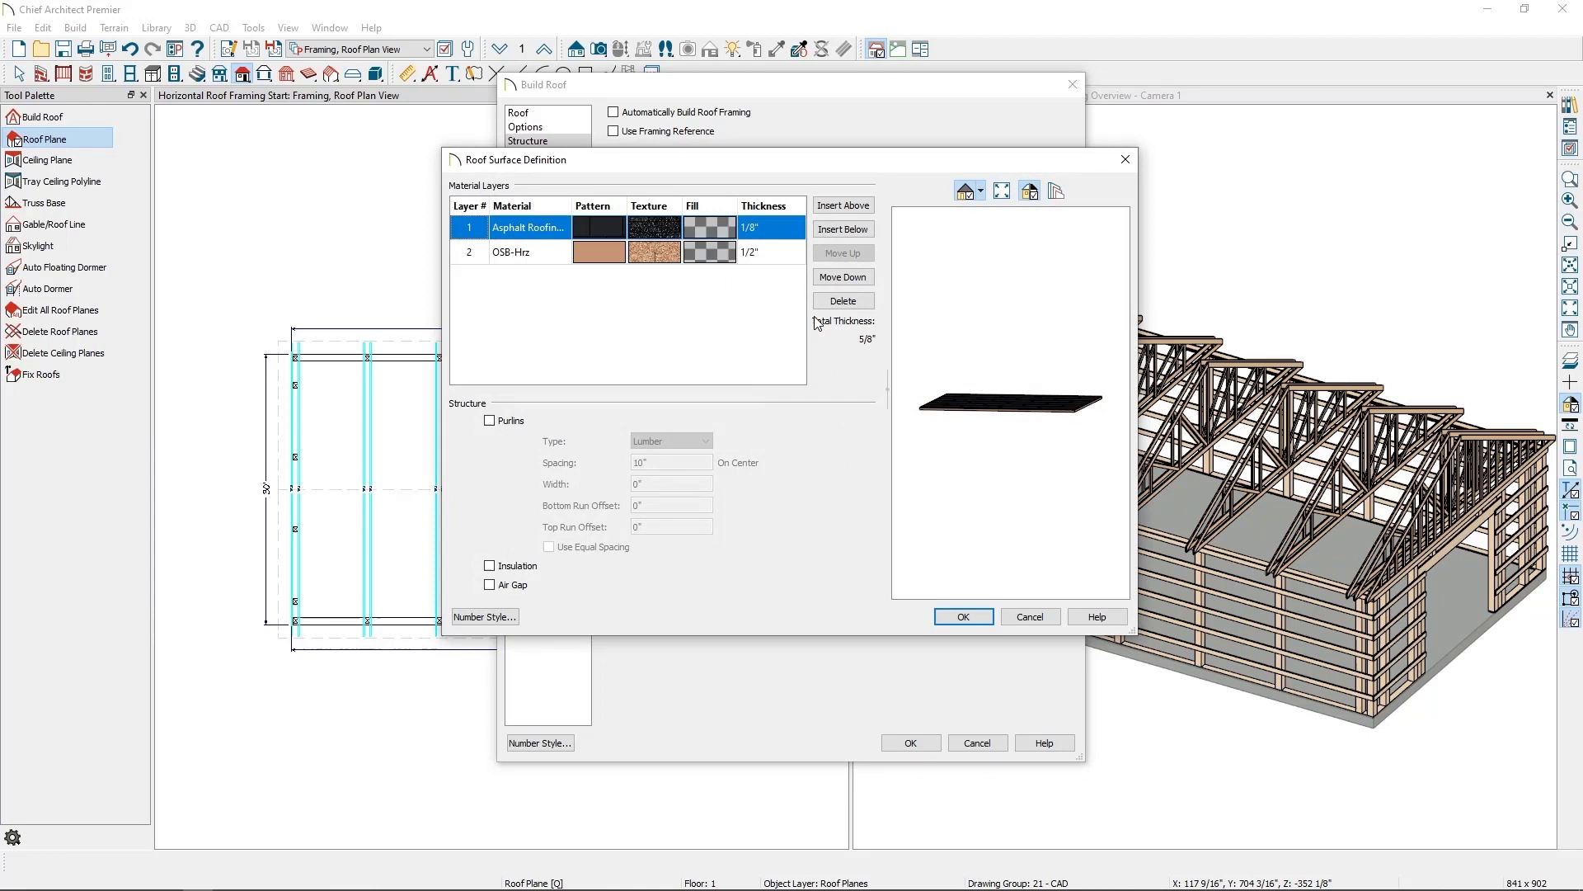
left_click(776, 262)
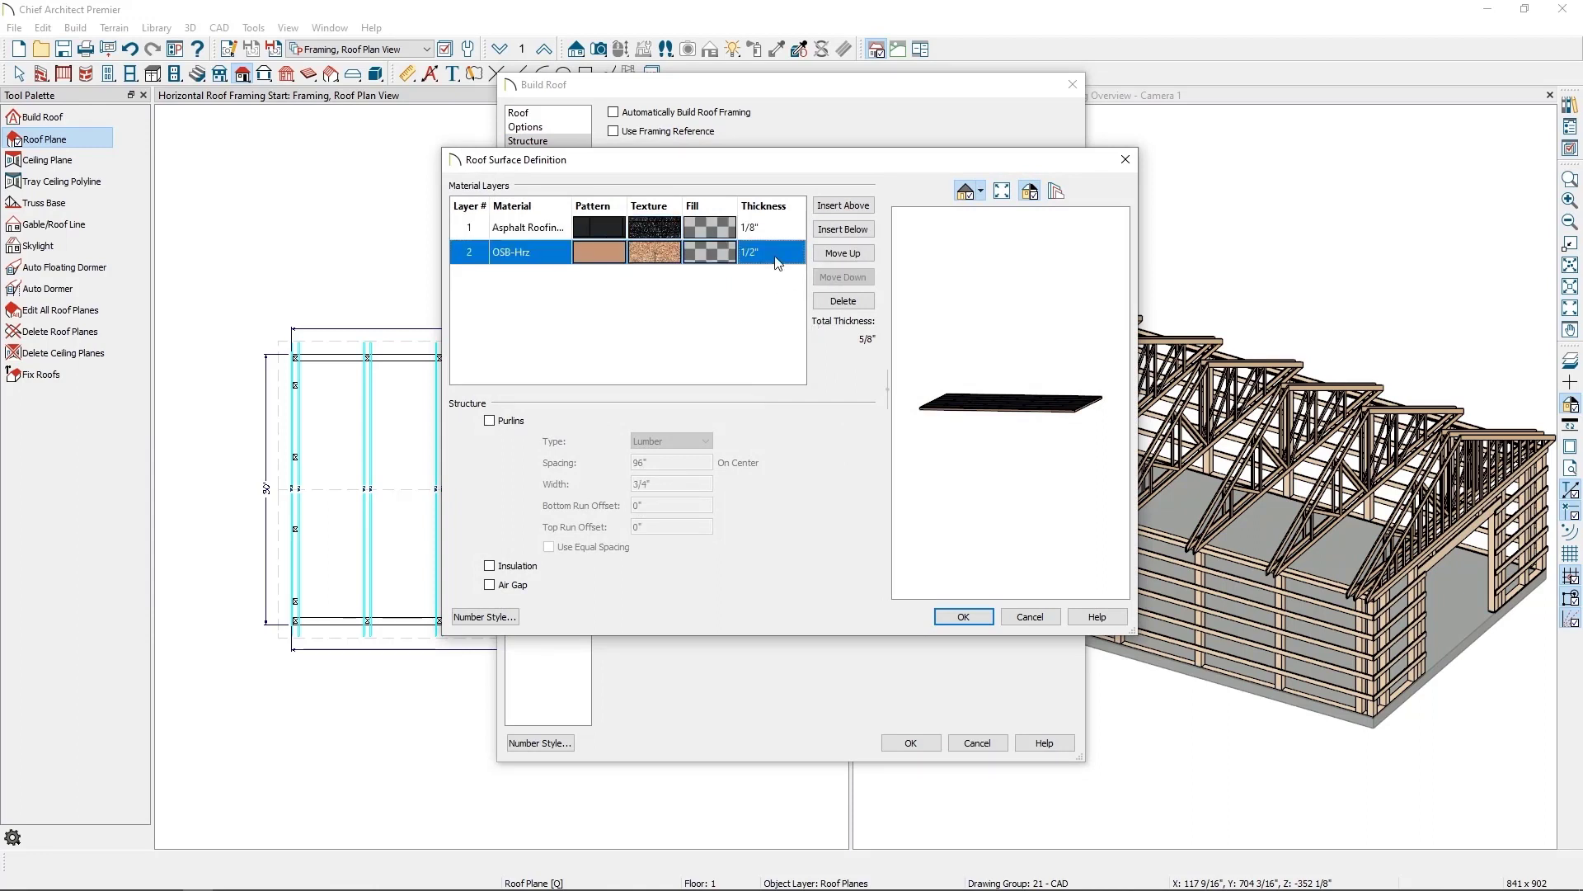
left_click(841, 231)
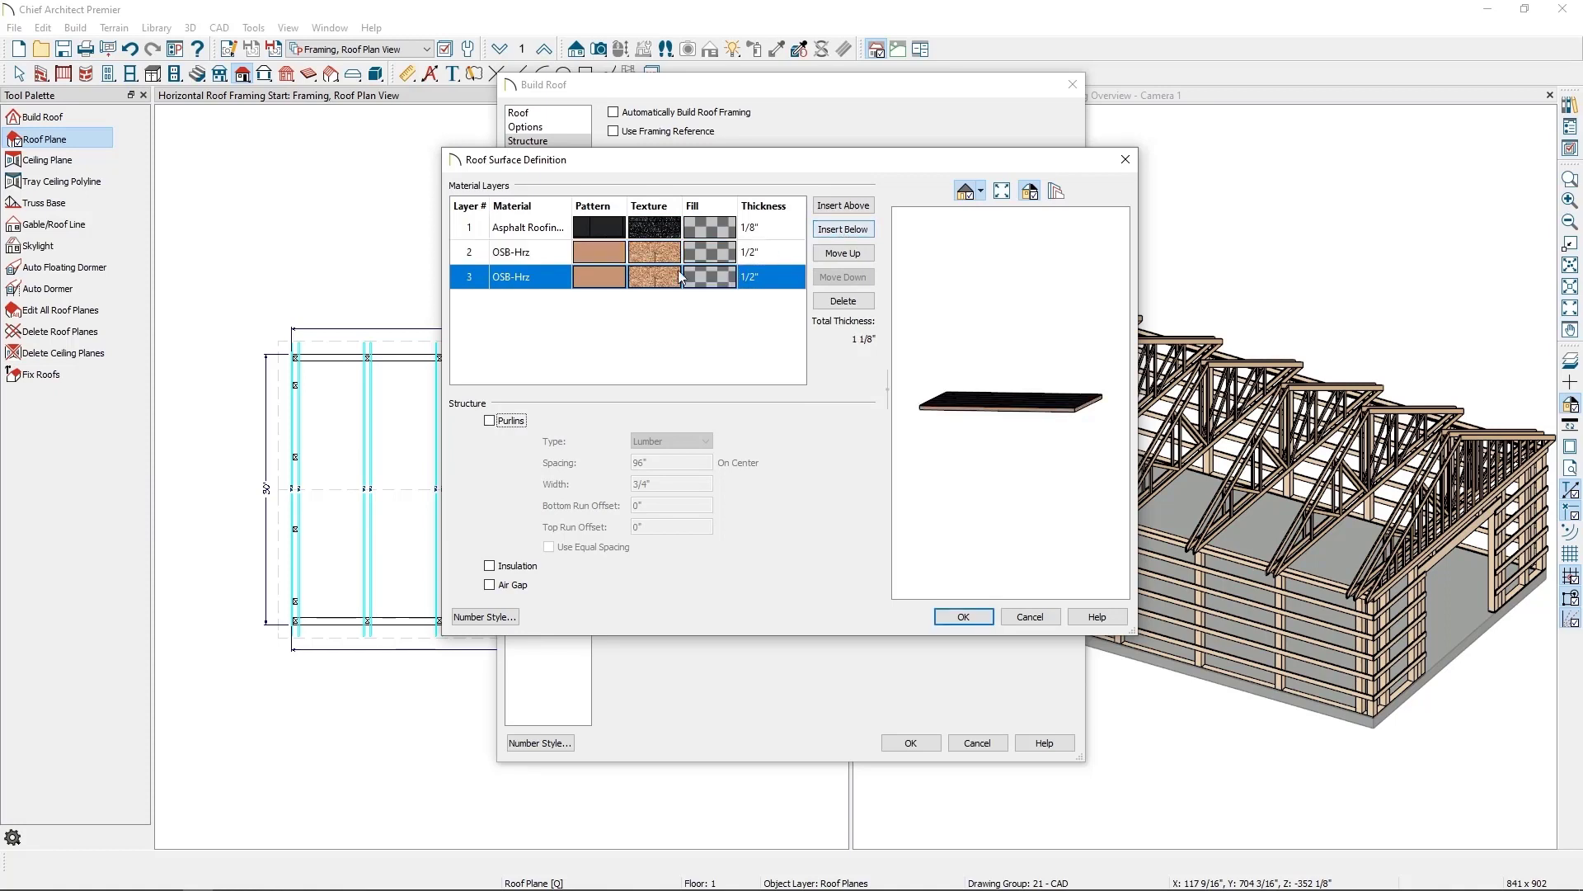
left_click(531, 289)
Step: Search materials for 'fir framing' and assign Fir Framing 1 to roof layer 3
double_click(532, 289)
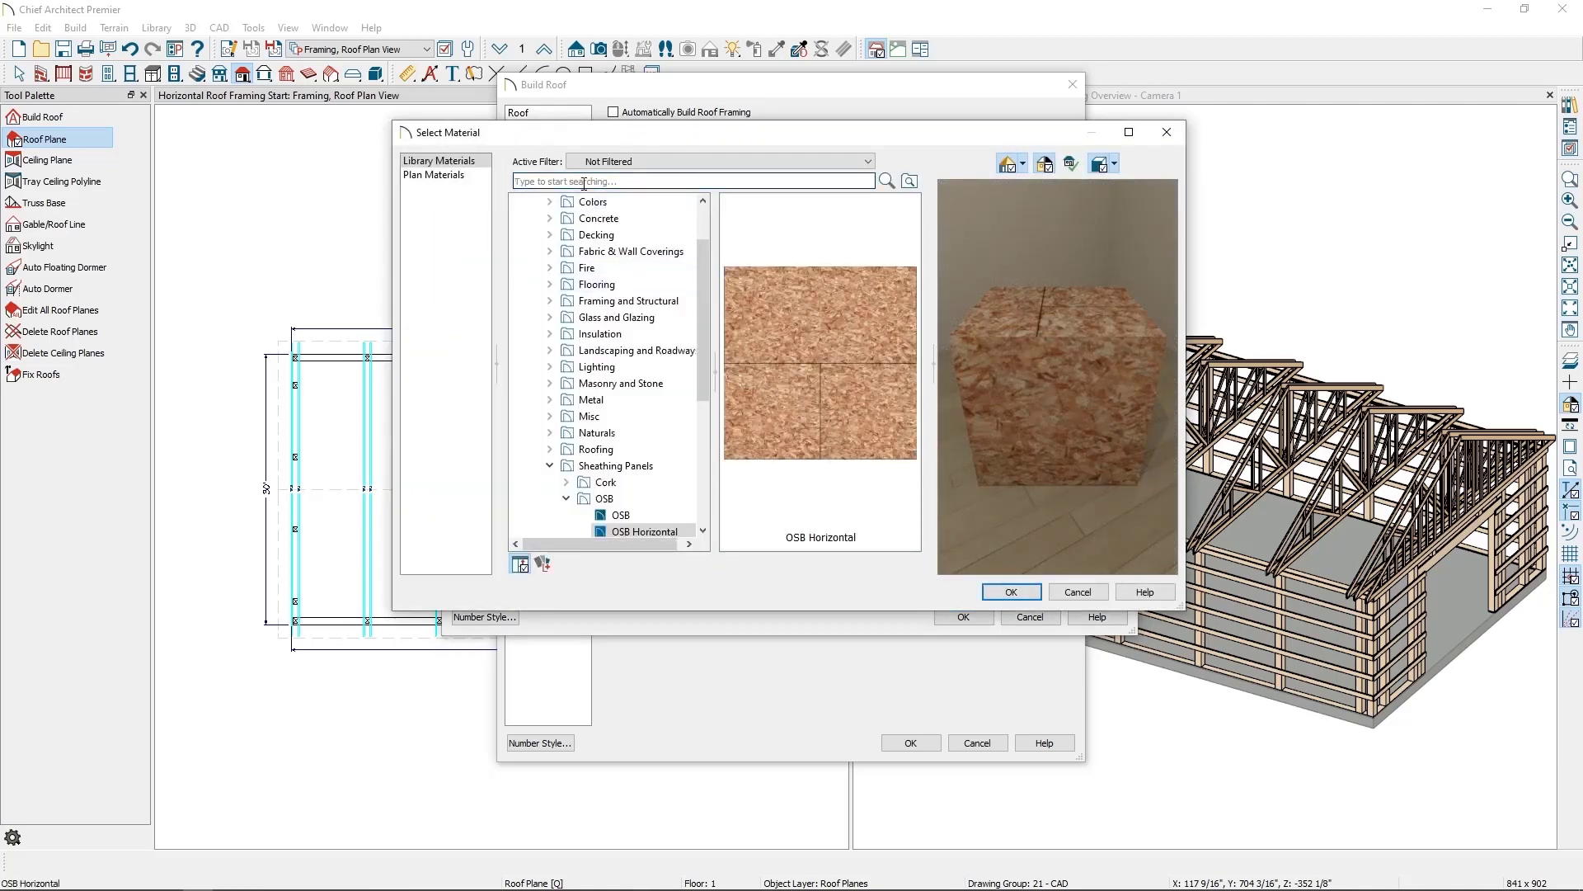
type("fir framing")
key("Return")
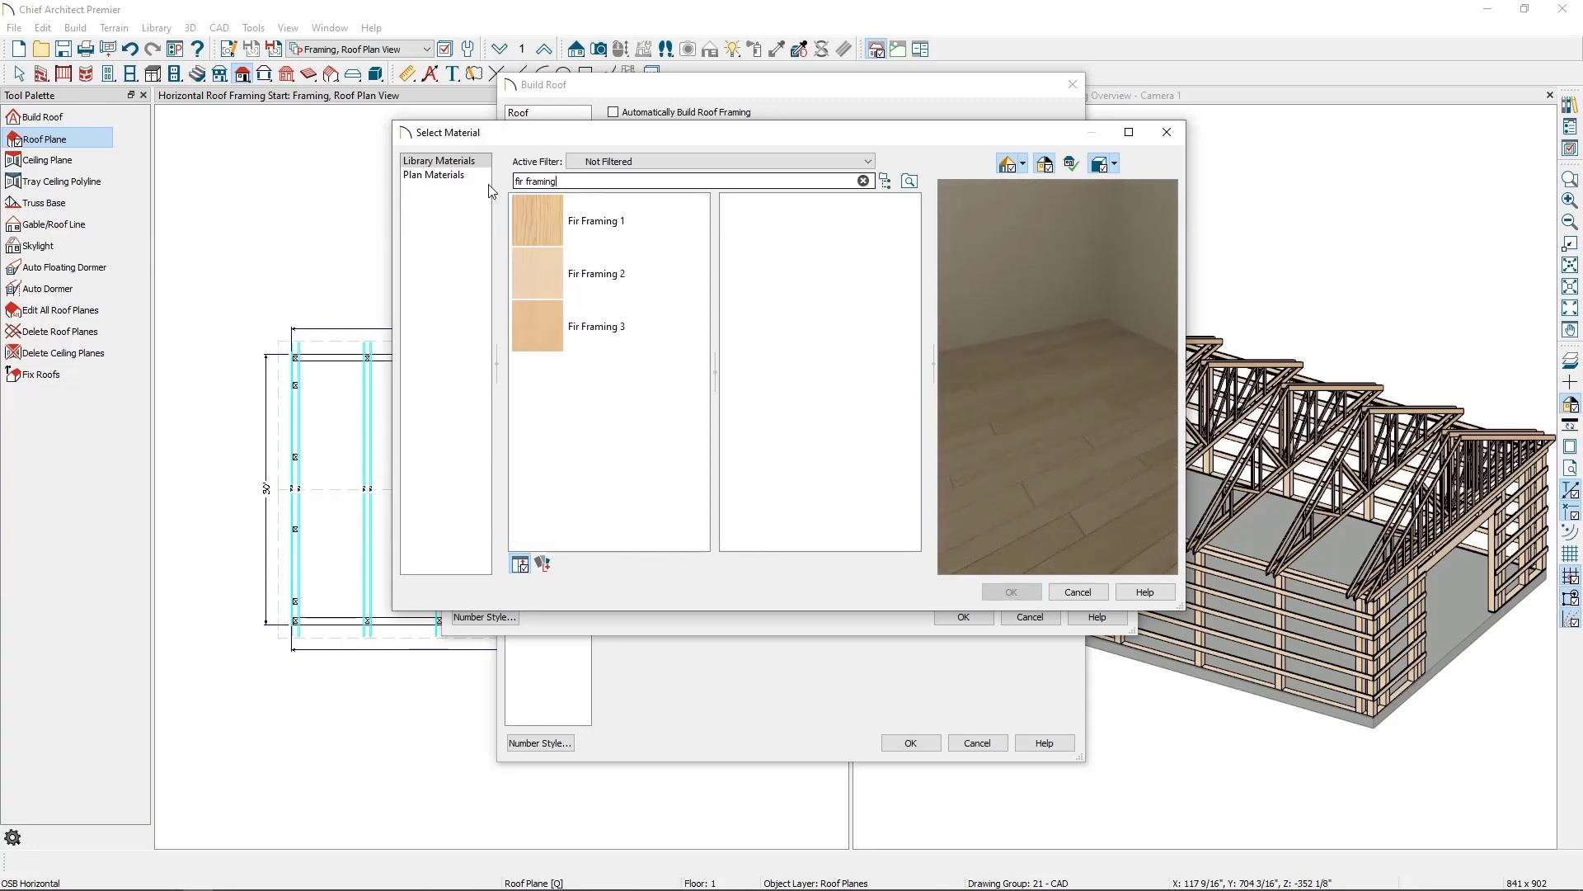
left_click(526, 216)
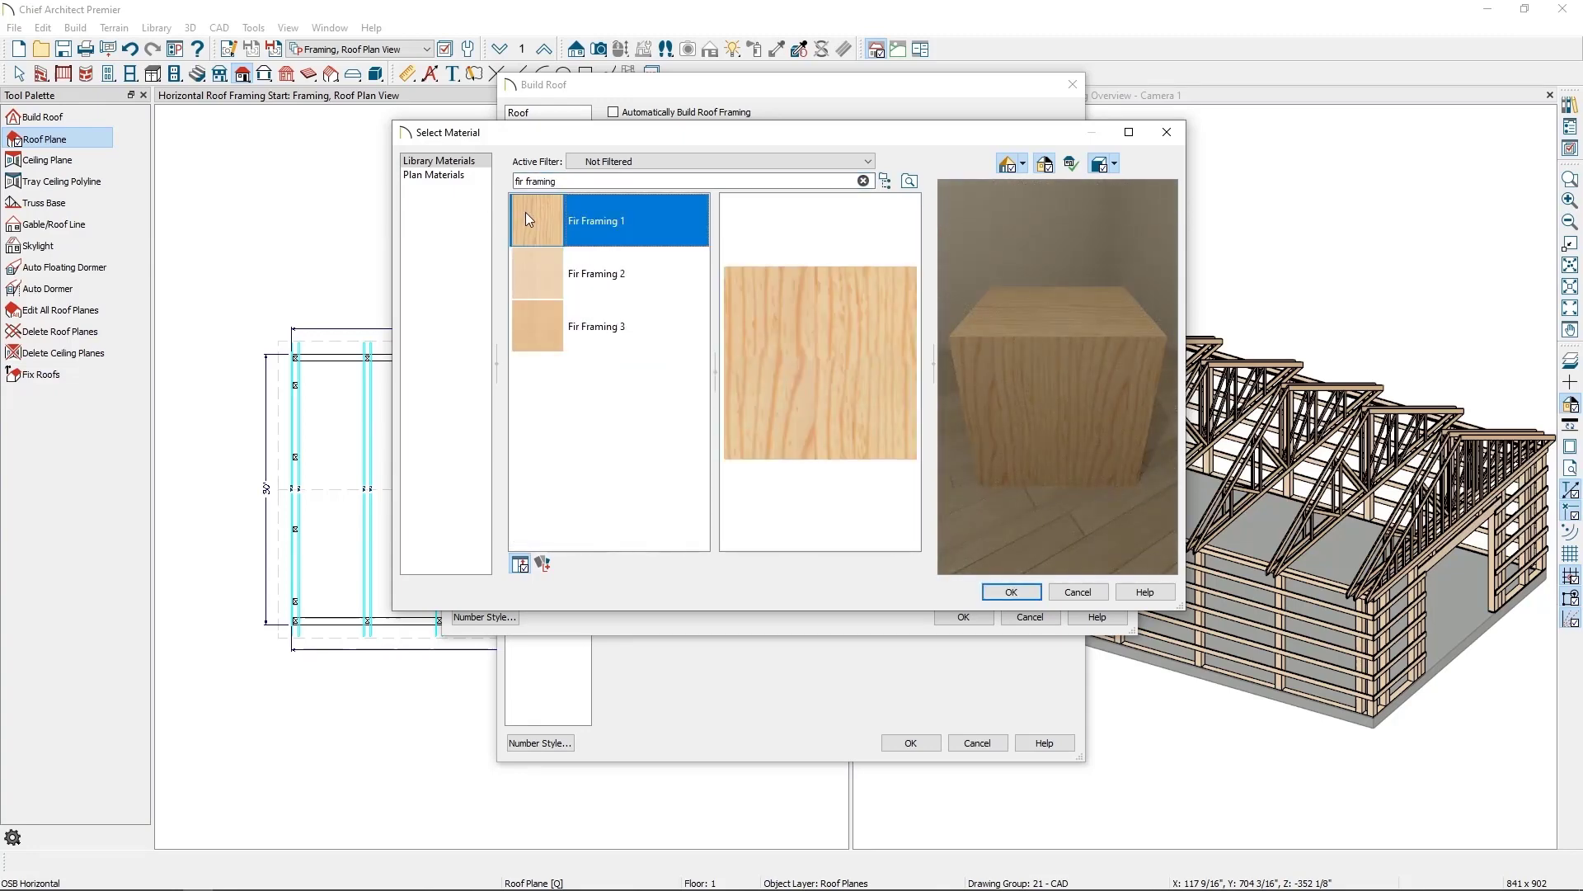
left_click(1021, 593)
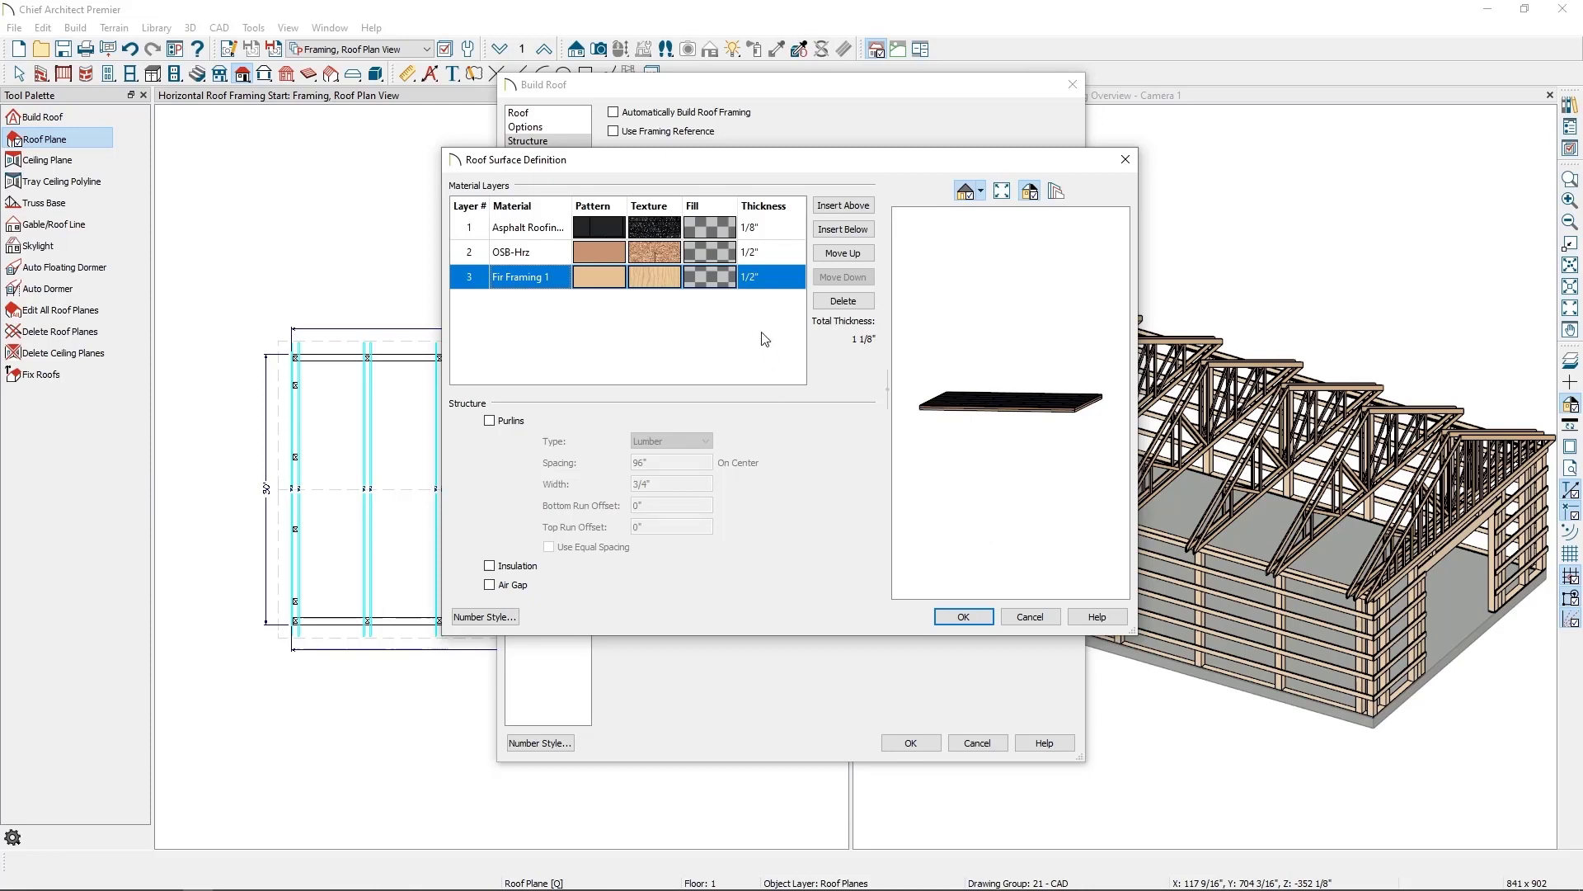
Step: Set the Fir Framing 1 layer thickness to 1 1/2"
left_click(755, 275)
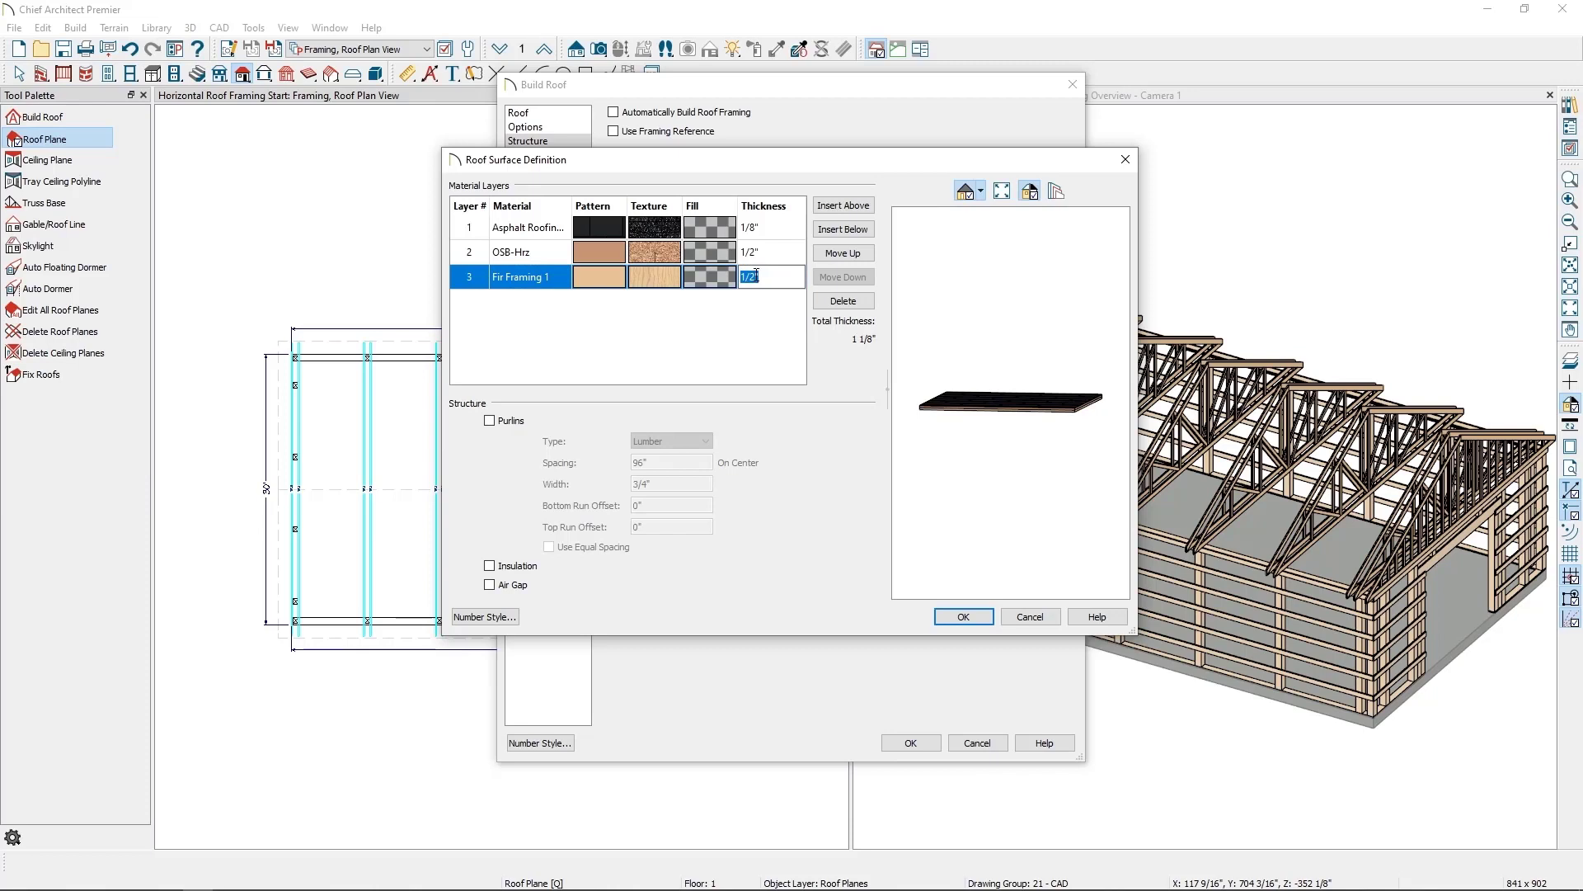
type("1 1/2")
key("Return")
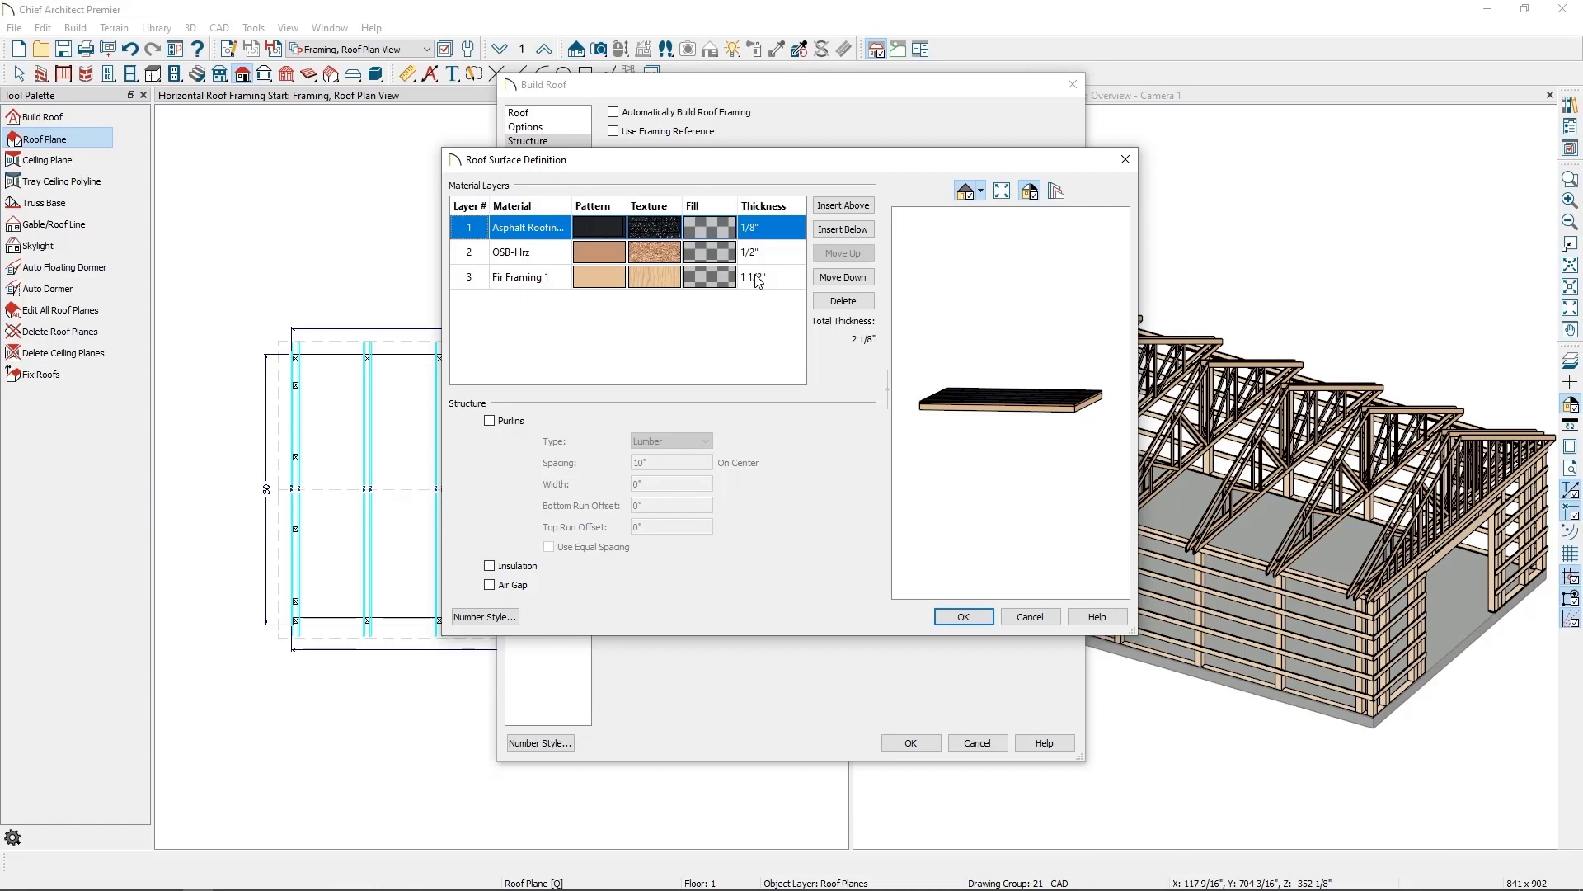
Step: Enable Lumber purlins on that layer at 24" spacing and 5 1/2" width
left_click(754, 279)
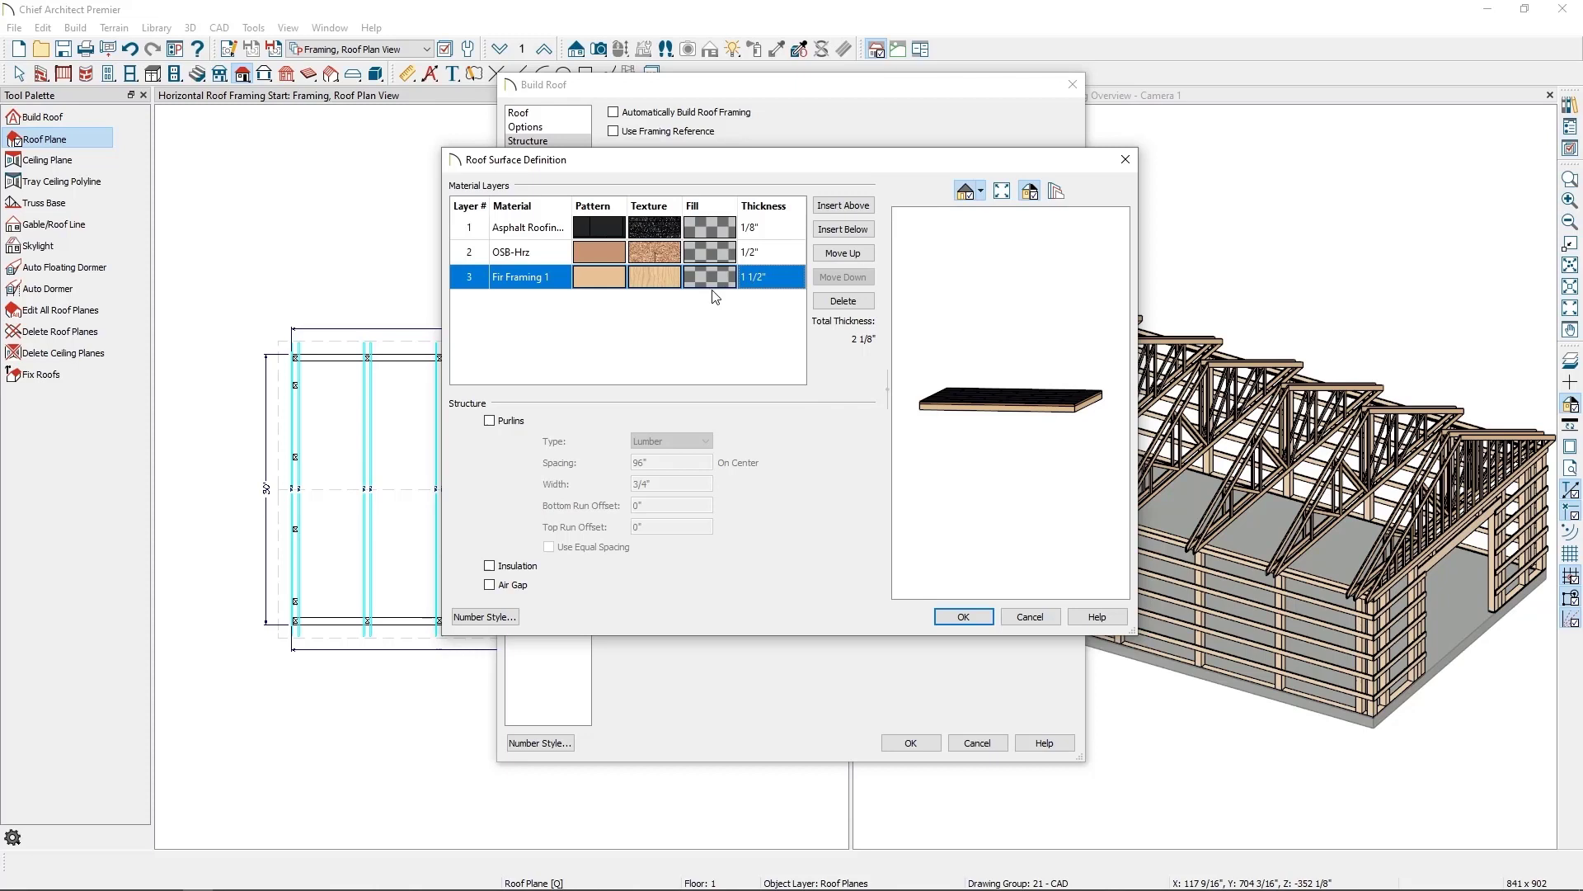
left_click(517, 423)
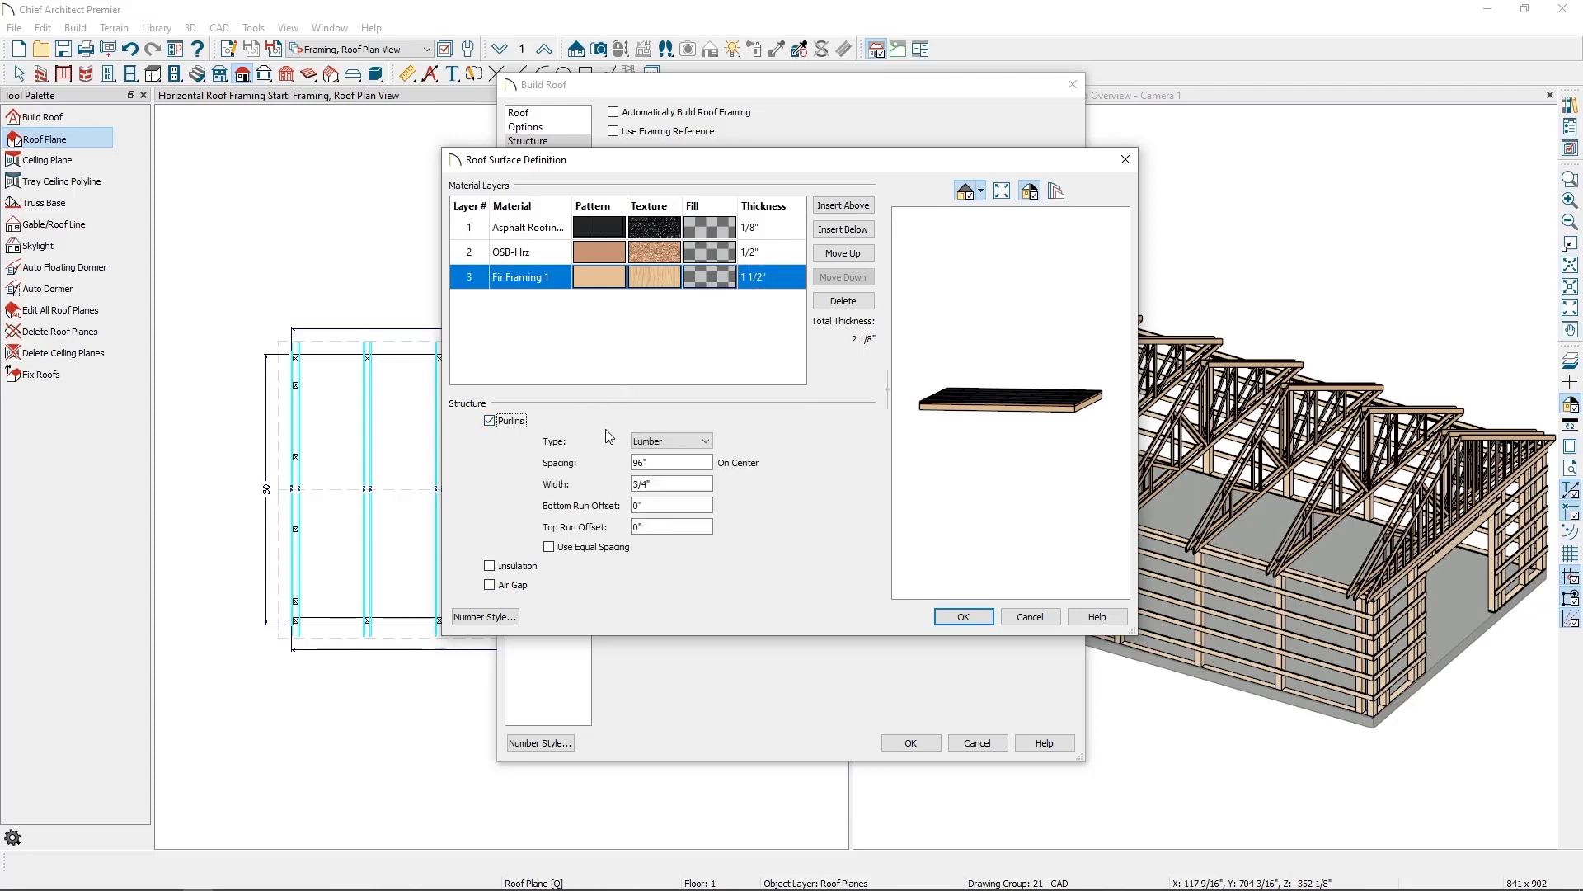
left_click(675, 443)
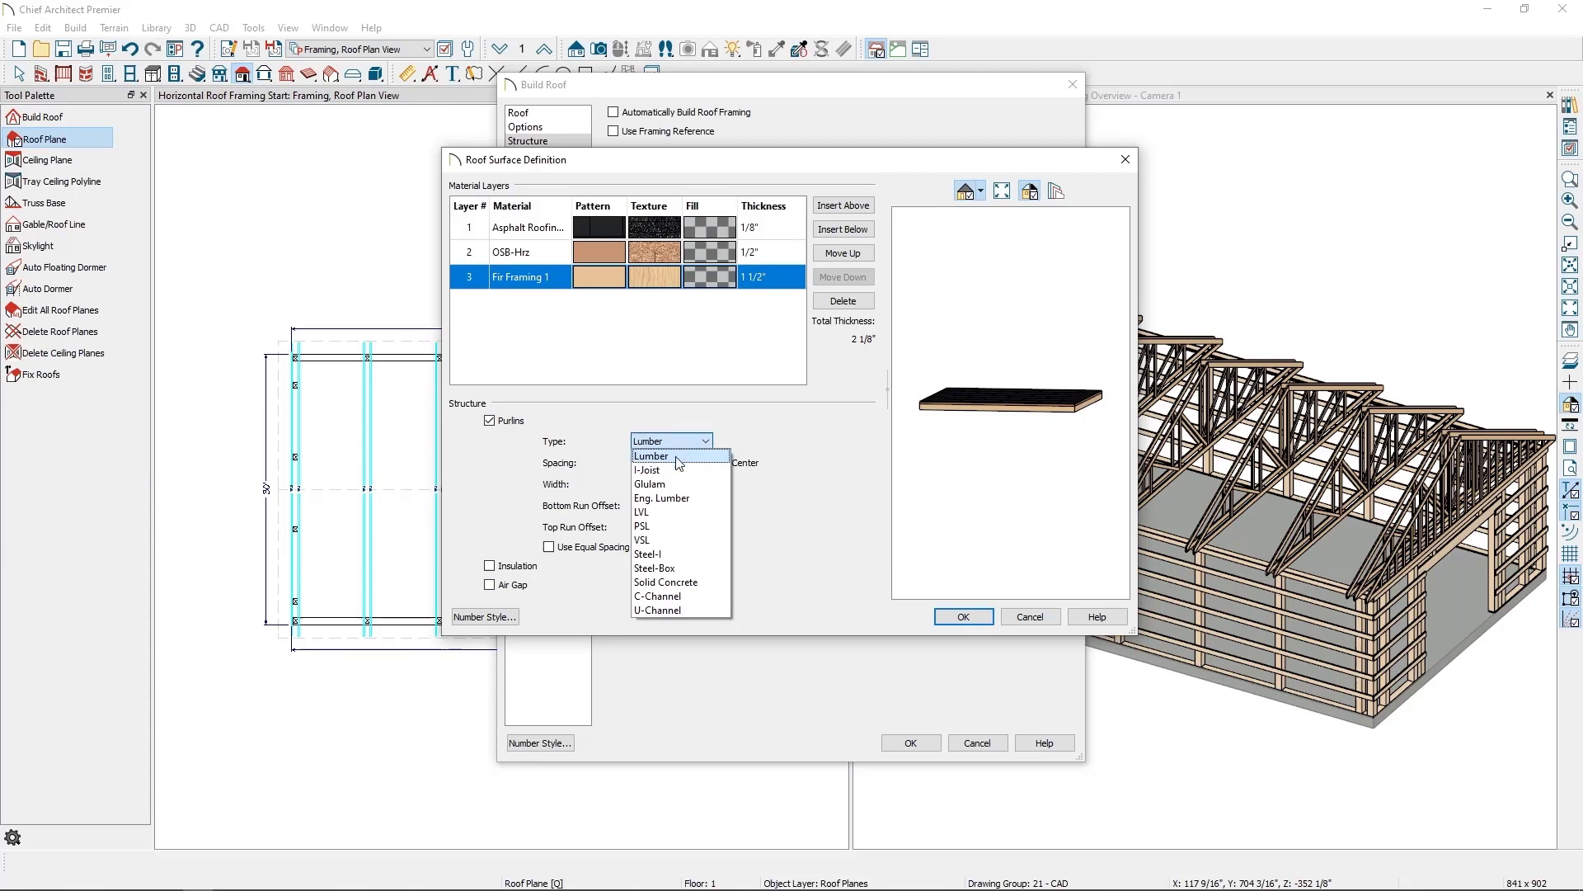
left_click(678, 462)
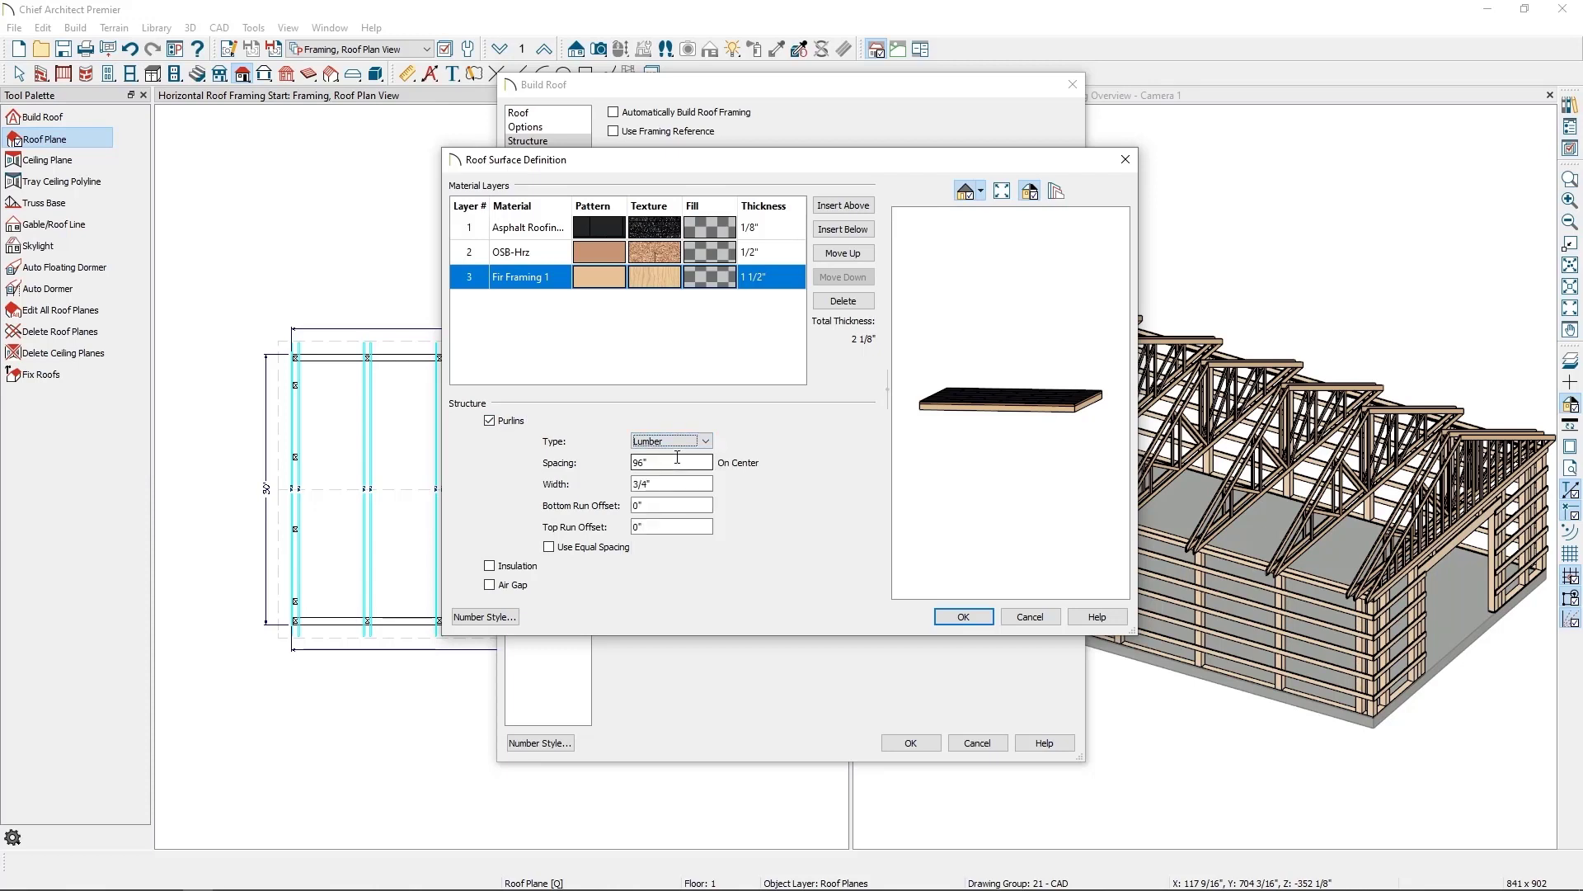
key("Tab")
type("24")
key("Tab")
type("5 1/2")
key("Tab")
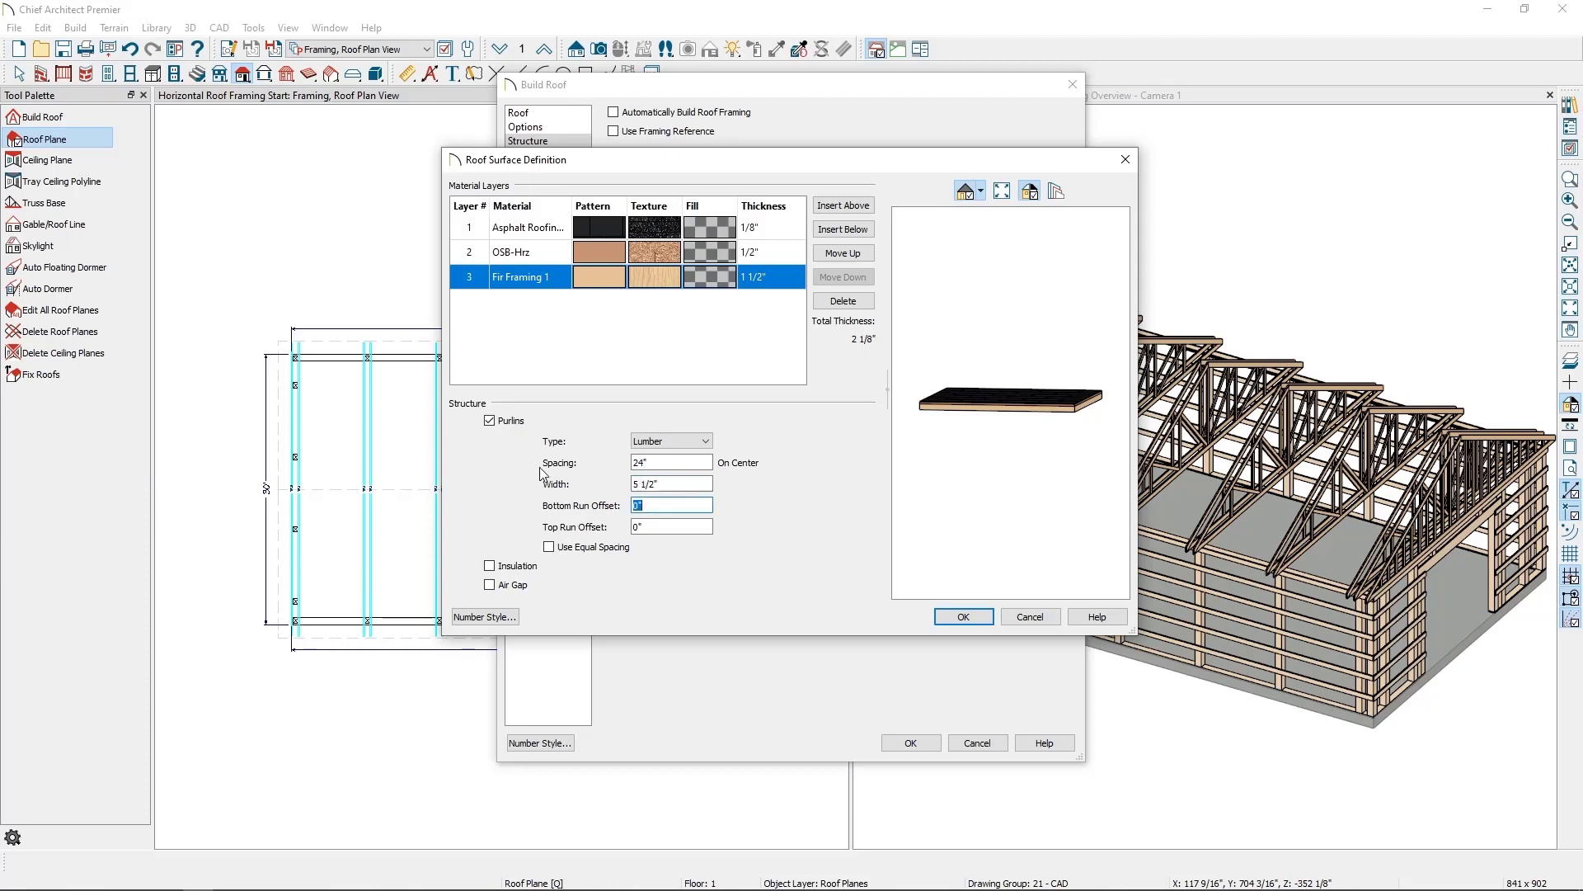
Step: Accept the roof surface, set rafter spacing to 8' (96"), and turn off lookouts
left_click(962, 617)
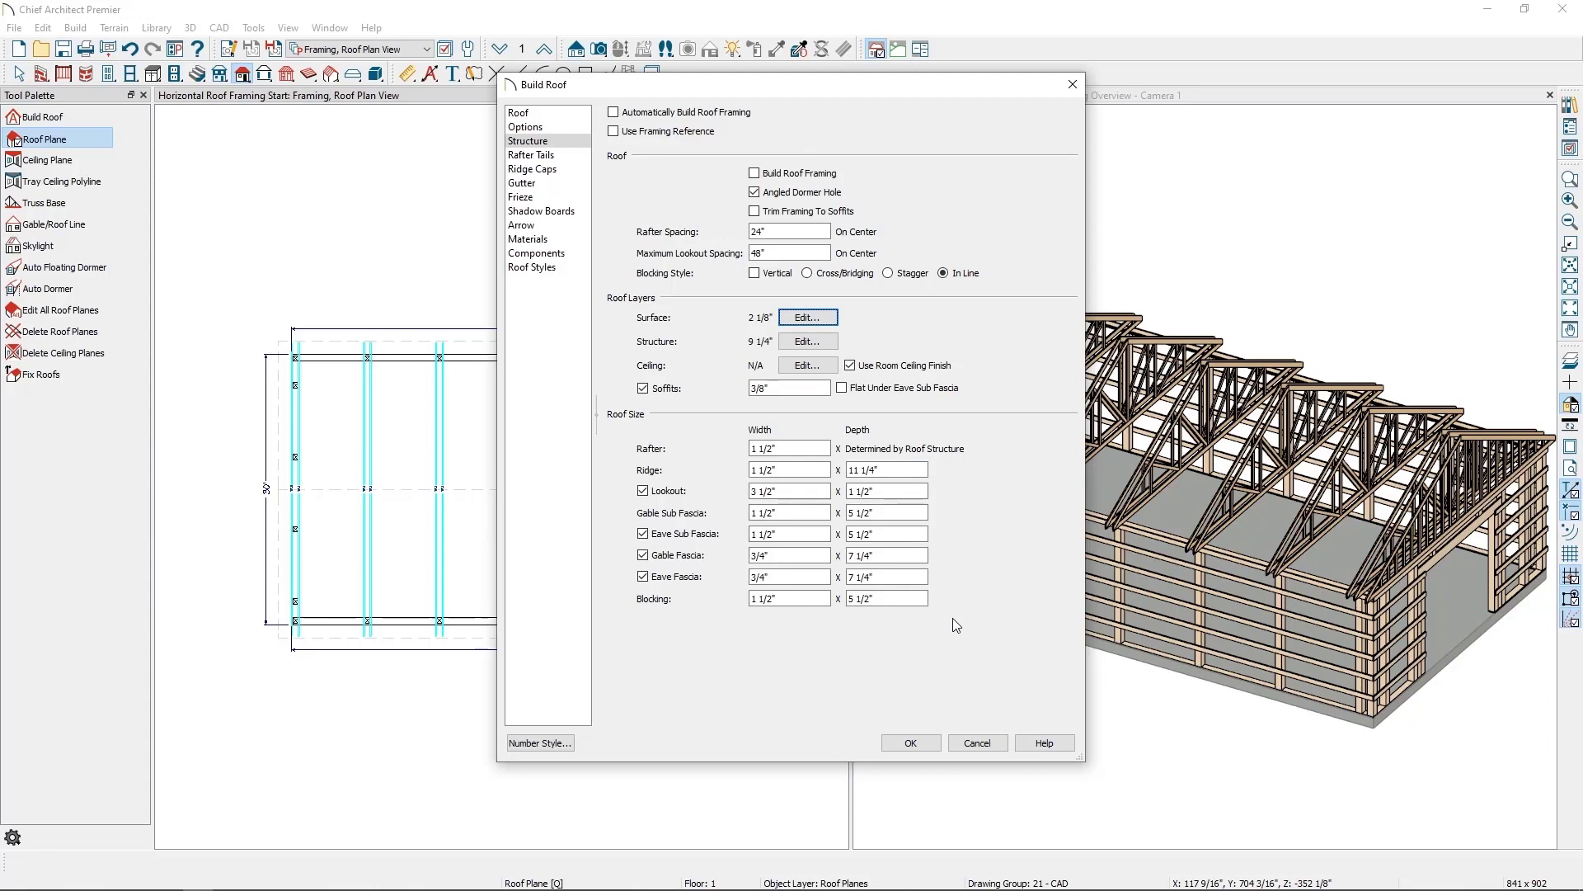
double_click(783, 229)
type("8")
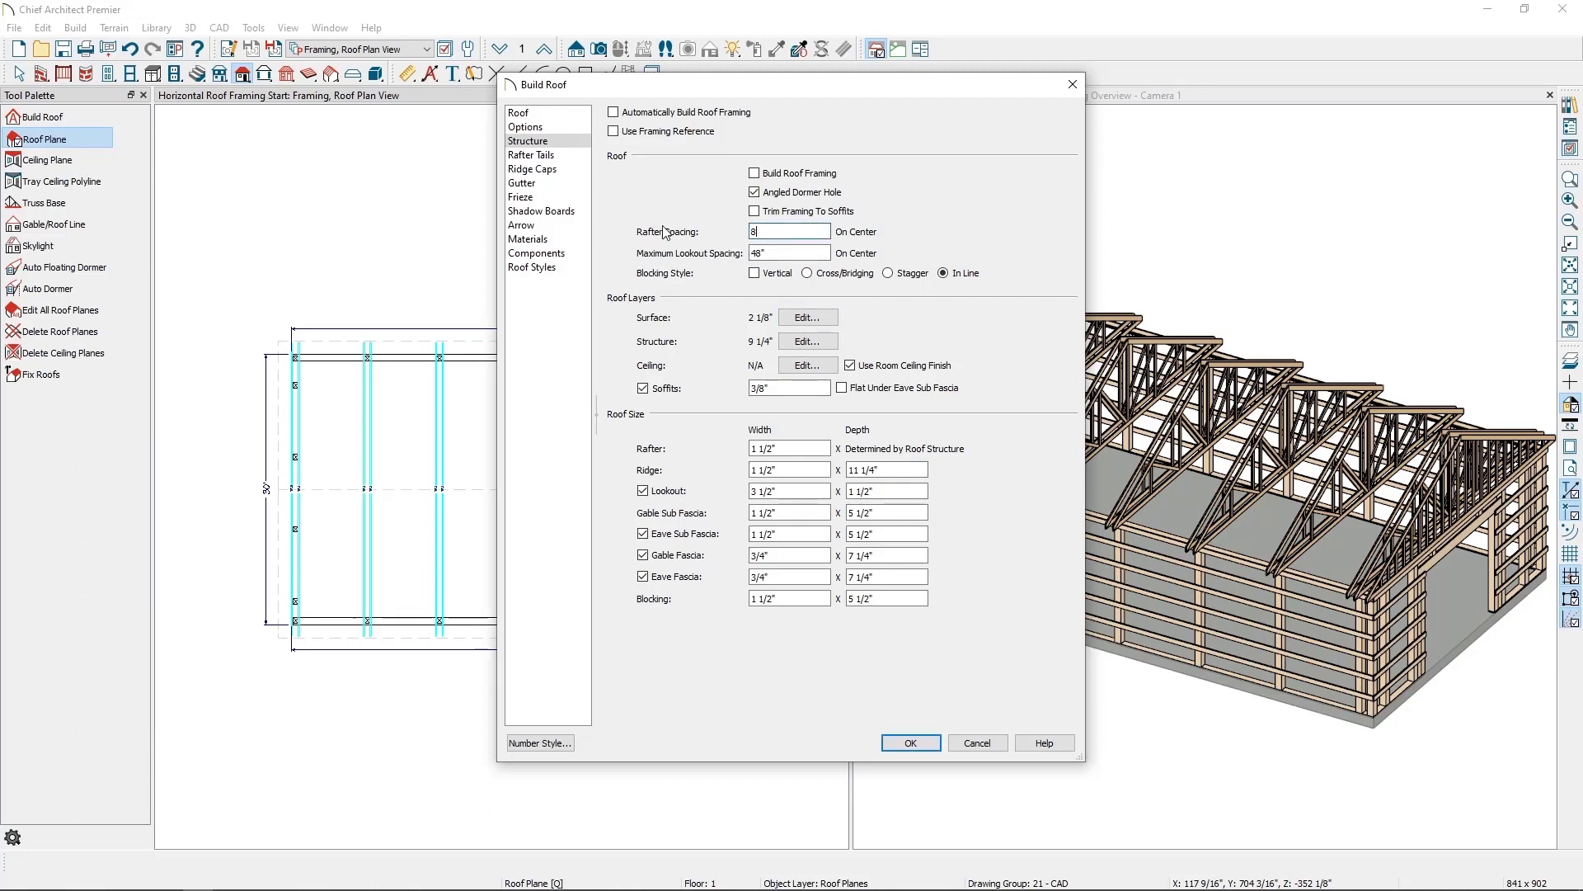
type("'")
key("Tab")
left_click(644, 492)
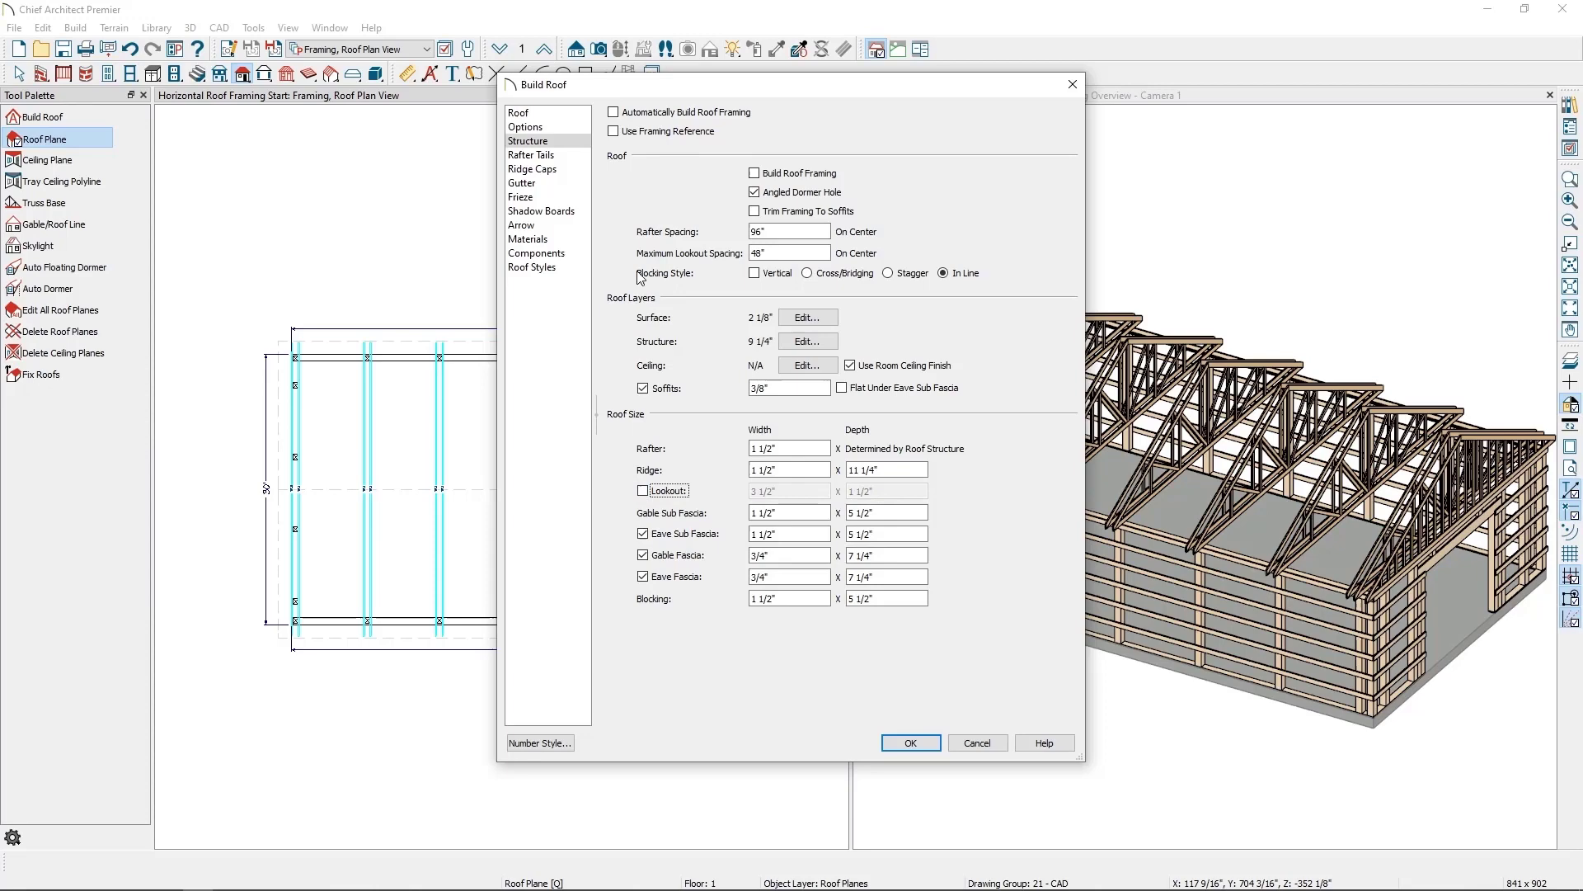
Step: Enable Automatically Build Roof Framing and rebuild the roof with purlins over the trusses
left_click(651, 113)
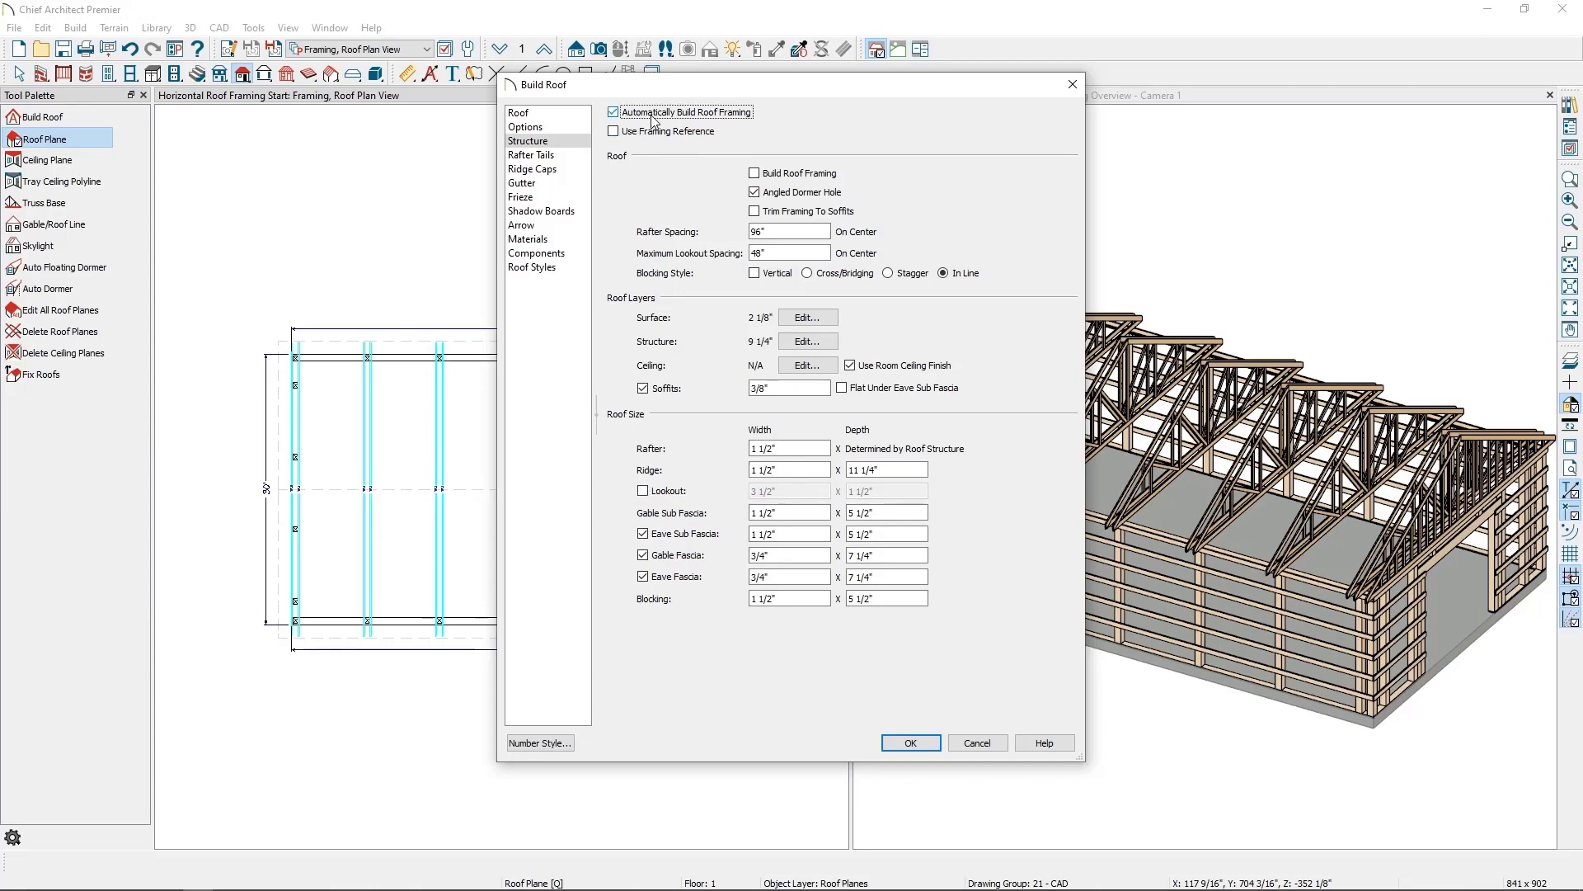
left_click(910, 743)
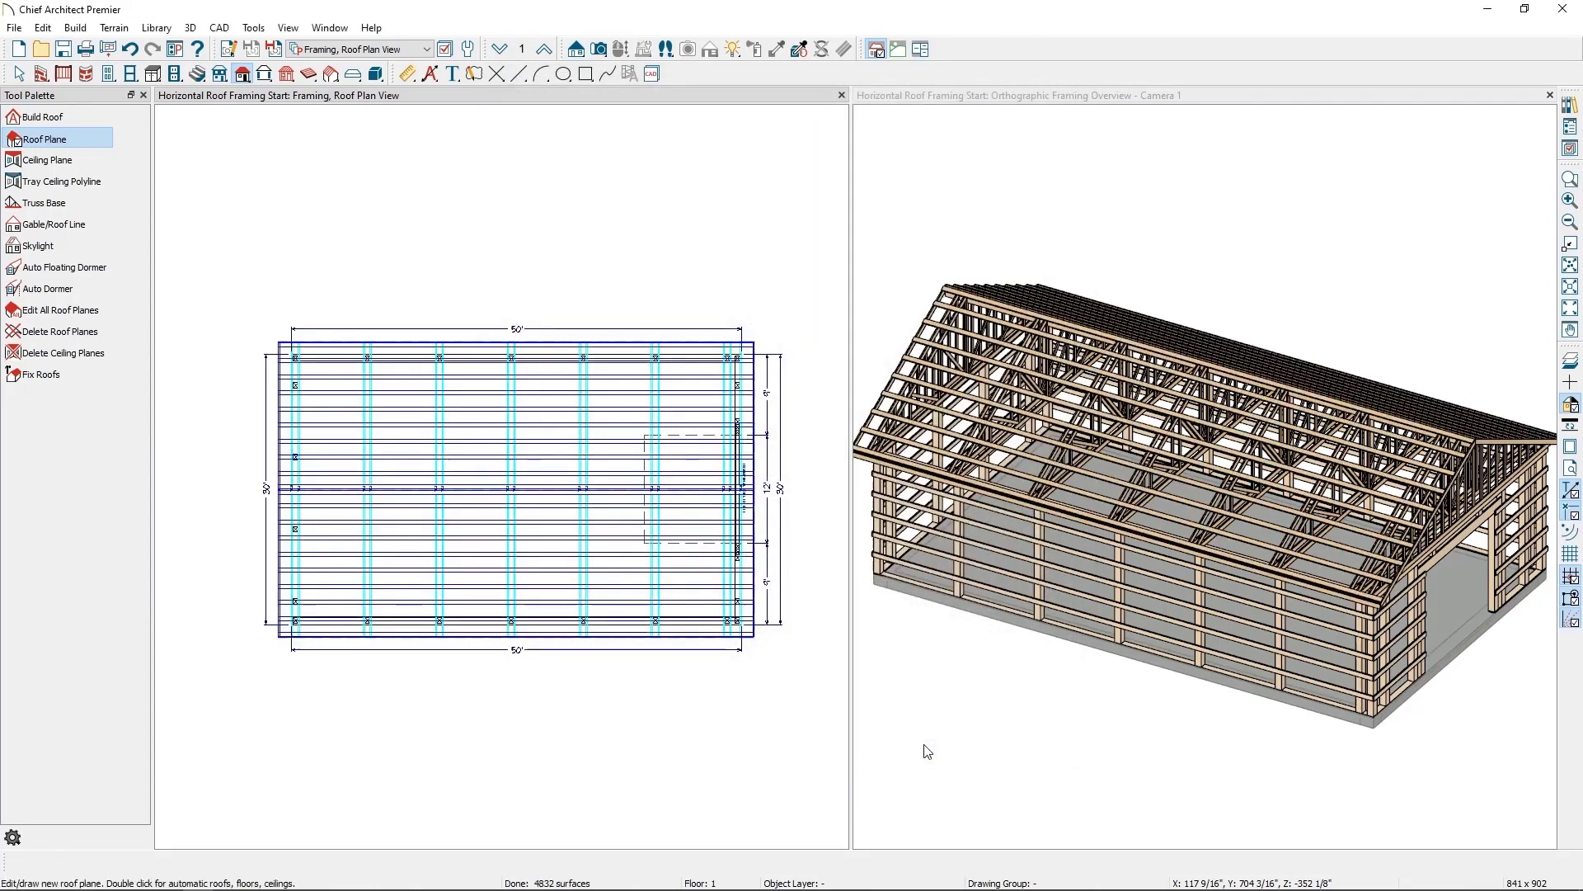